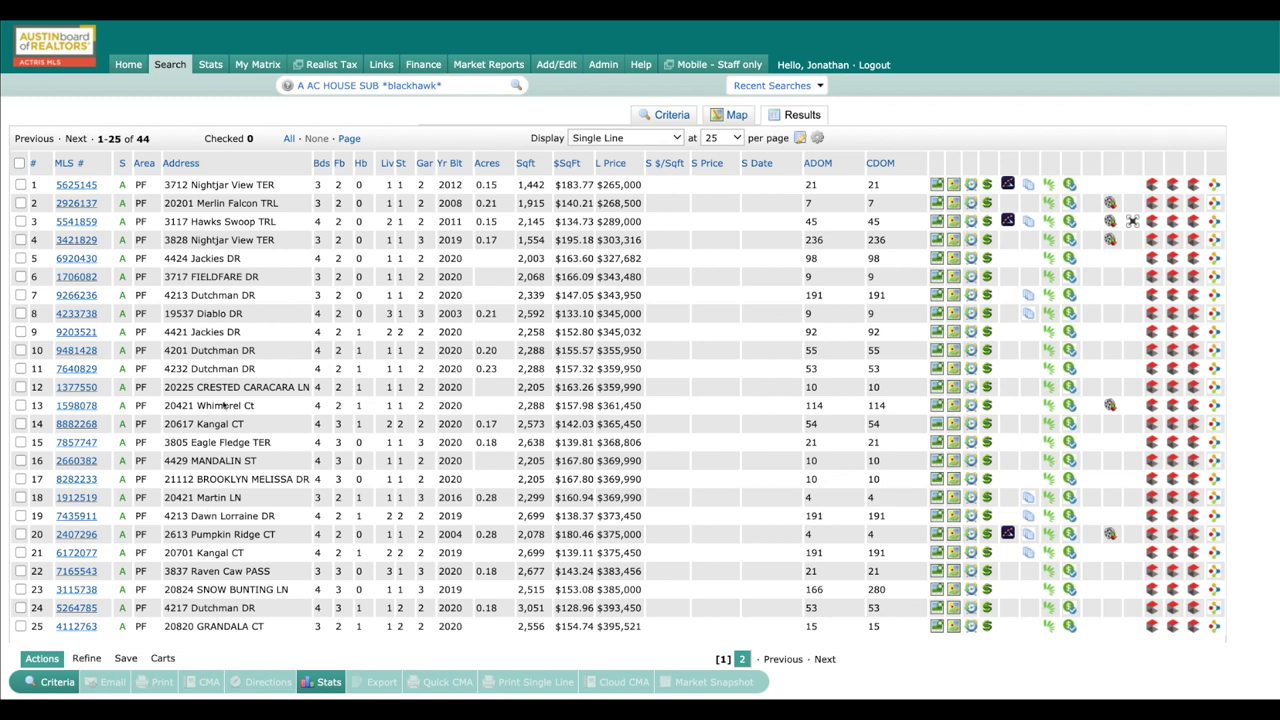
Start a new auto email from the *blackhawk* house search results and look over its form
{"action": "left_click", "coordinate": [125, 659]}
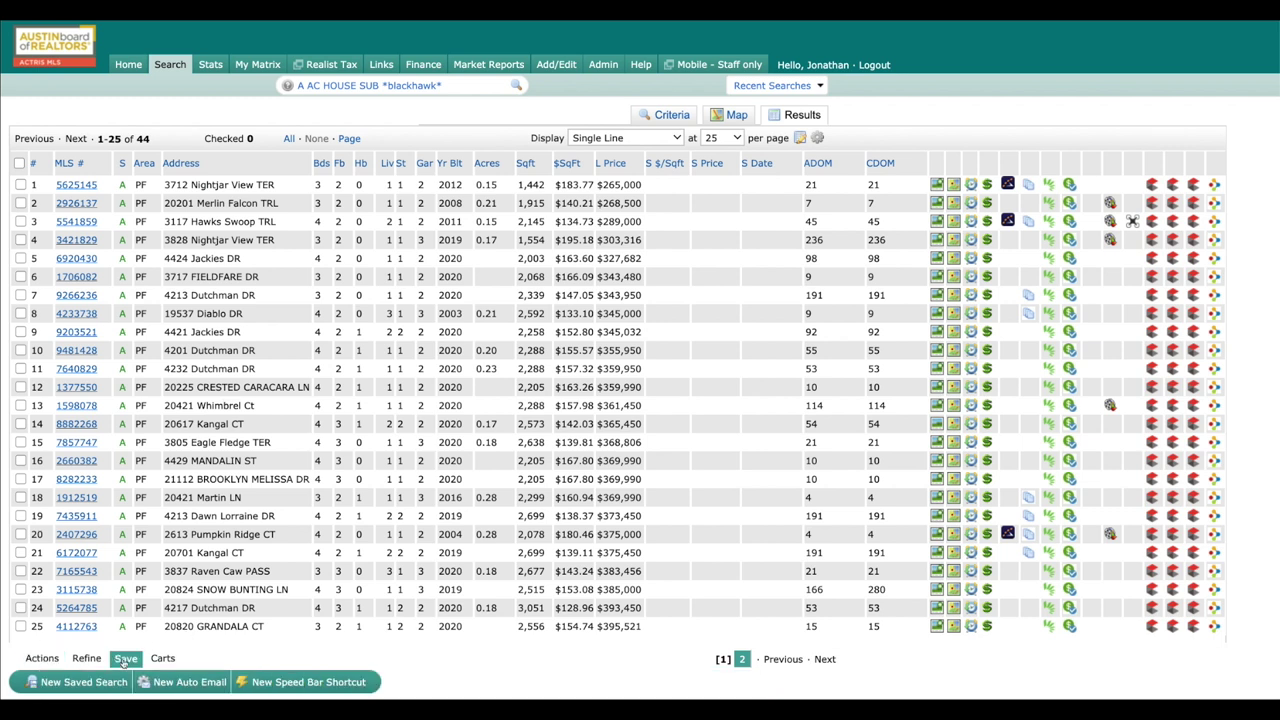
{"action": "left_click", "coordinate": [185, 684]}
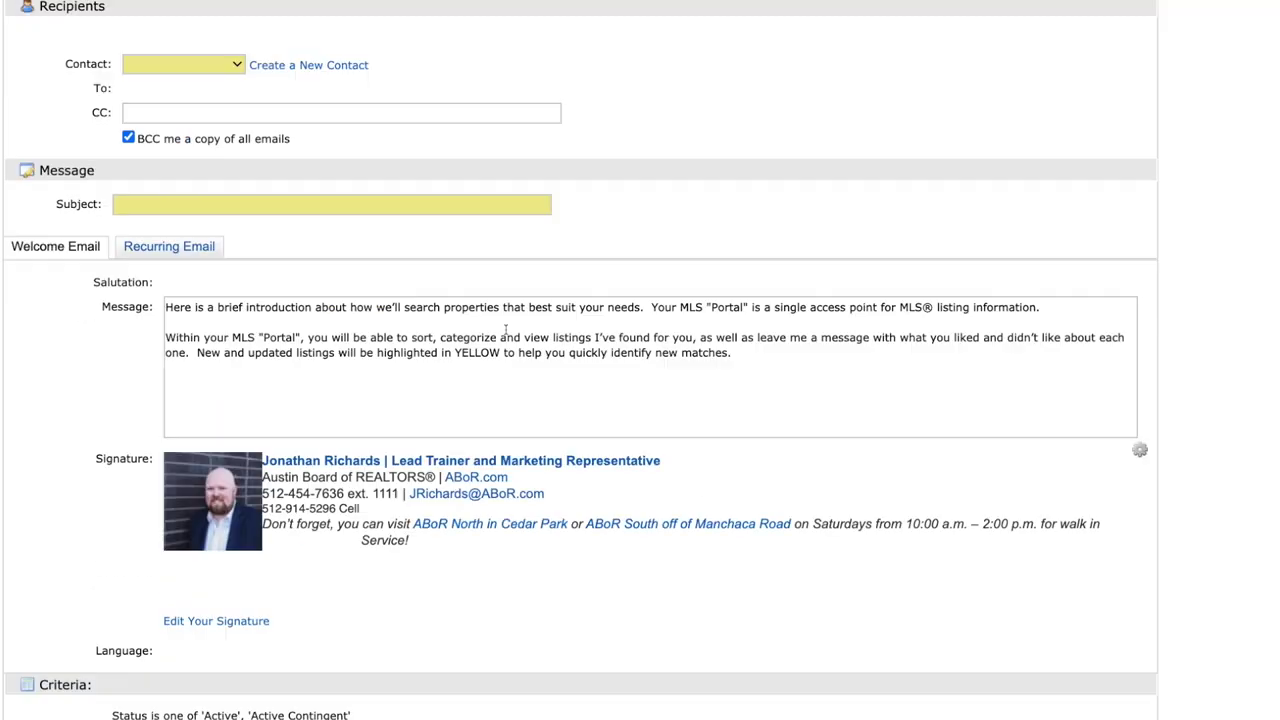
{"action": "scroll", "coordinate": [505, 330], "scroll_direction": "down", "scroll_amount": 5}
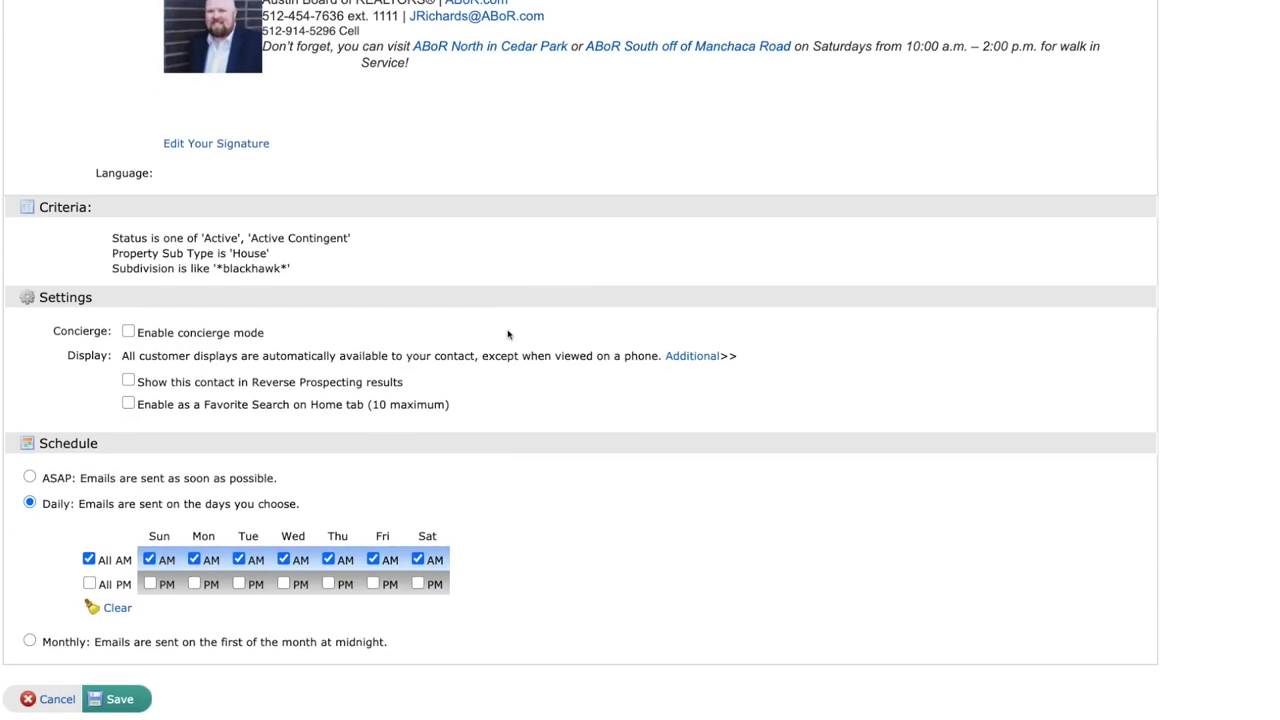
{"action": "scroll", "coordinate": [505, 330], "scroll_direction": "up", "scroll_amount": 6}
{"action": "left_click", "coordinate": [208, 204]}
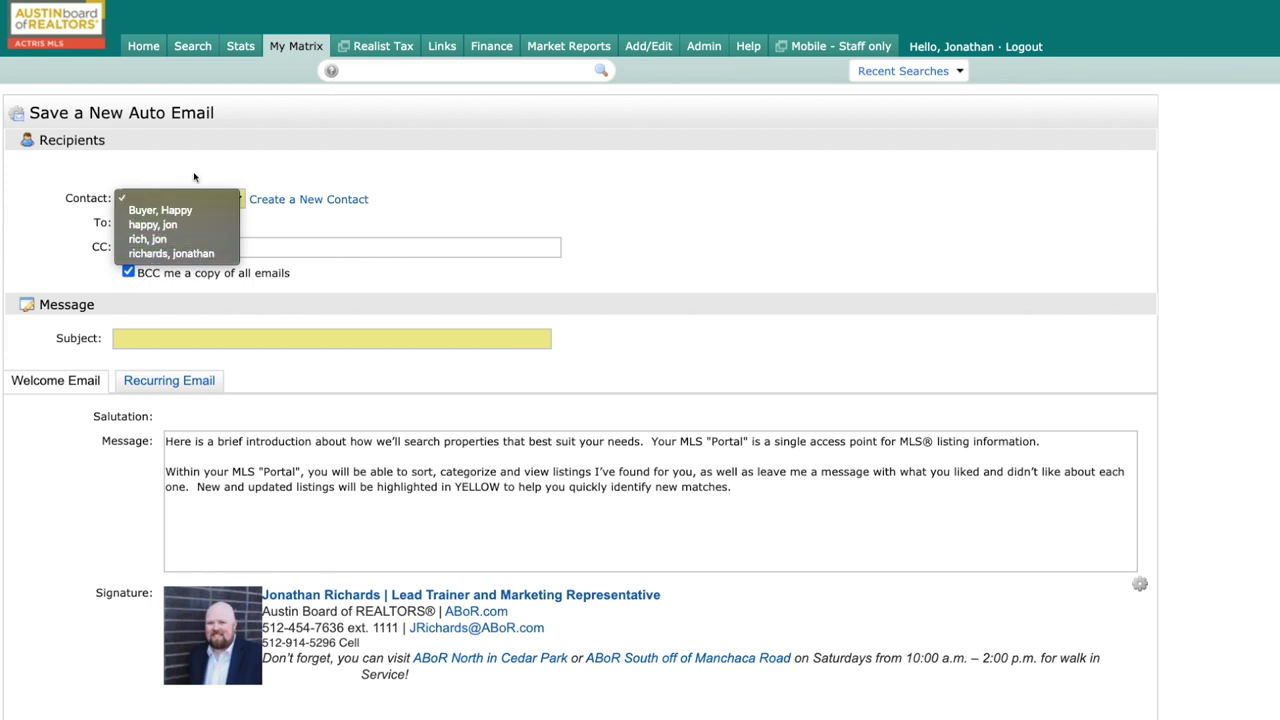
{"action": "left_click", "coordinate": [196, 200]}
{"action": "left_click", "coordinate": [276, 204]}
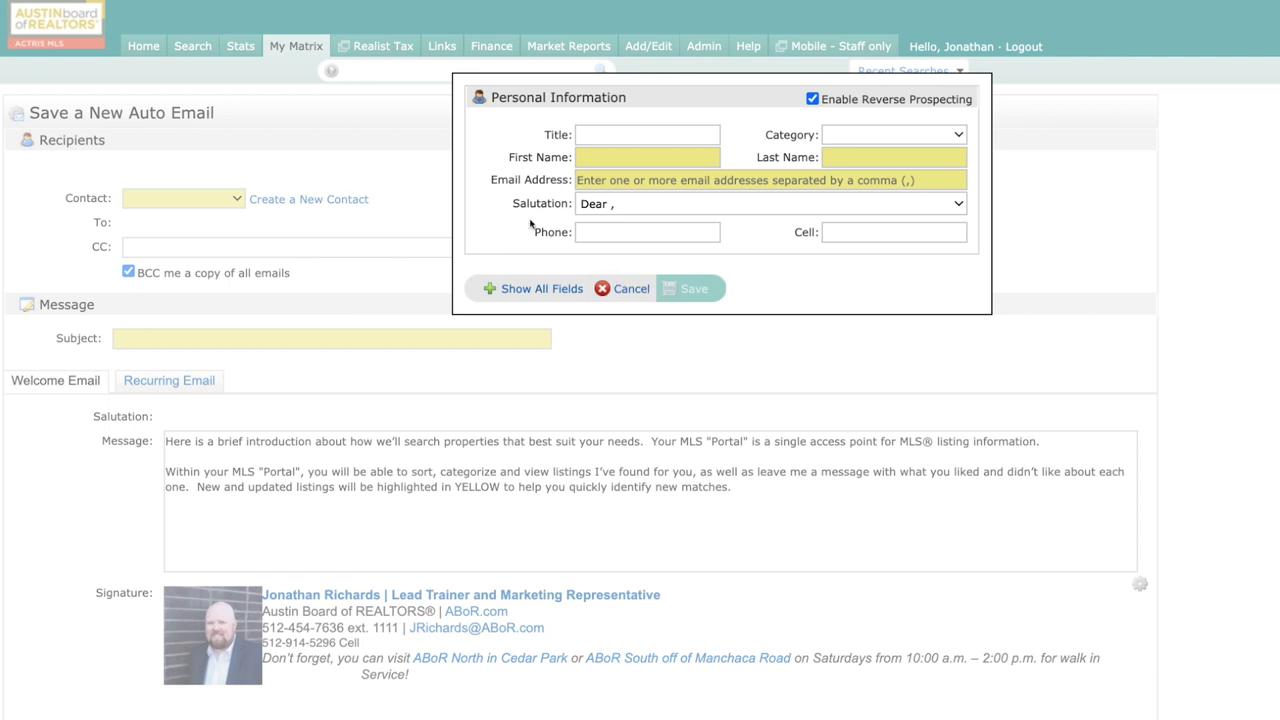
{"action": "left_click", "coordinate": [602, 288]}
Choose the last existing contact as the auto email's recipient and set the subject to "blackhawk homes for sale"
{"action": "left_click", "coordinate": [184, 198]}
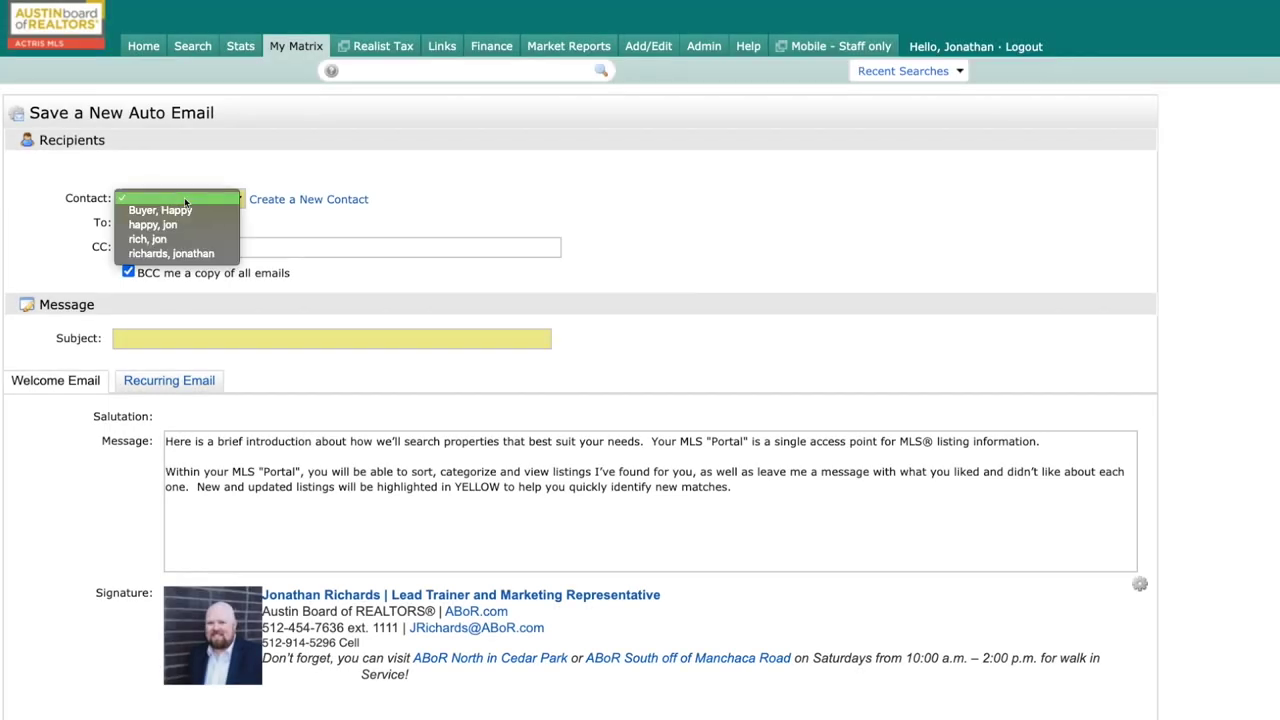
{"action": "left_click", "coordinate": [177, 253]}
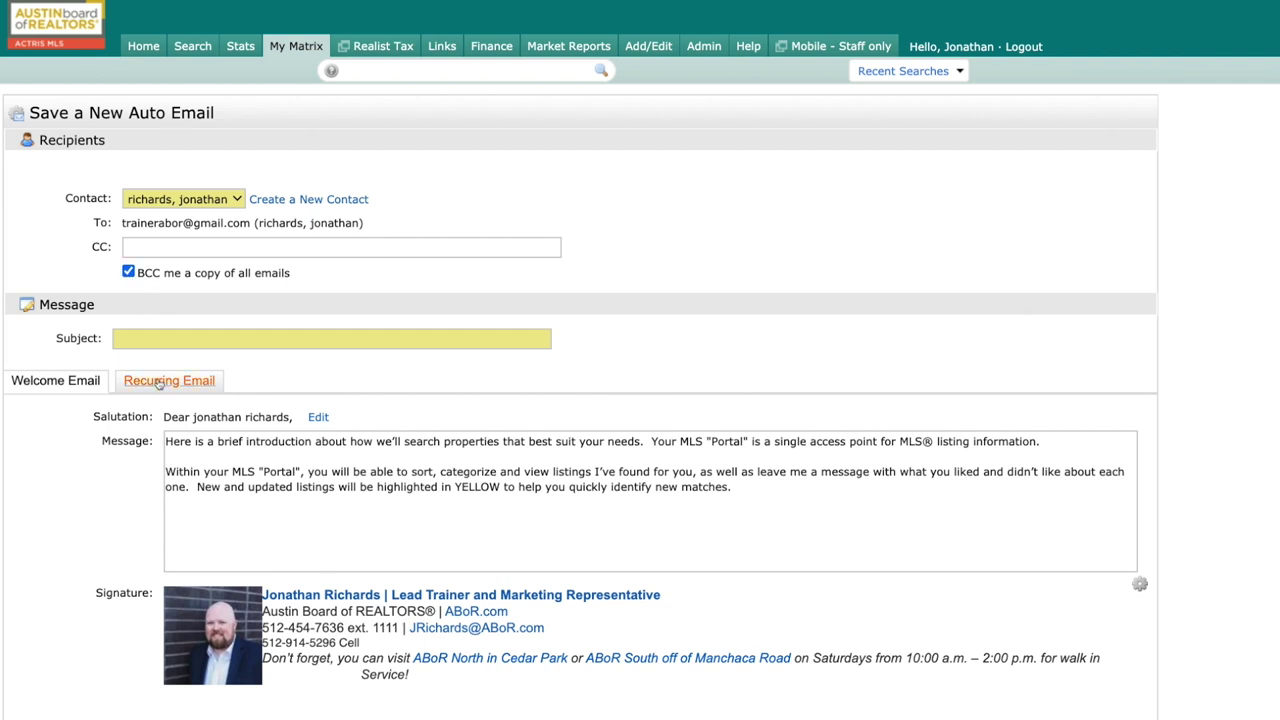
{"action": "scroll", "coordinate": [90, 376], "scroll_direction": "down", "scroll_amount": 3}
{"action": "left_click", "coordinate": [157, 194]}
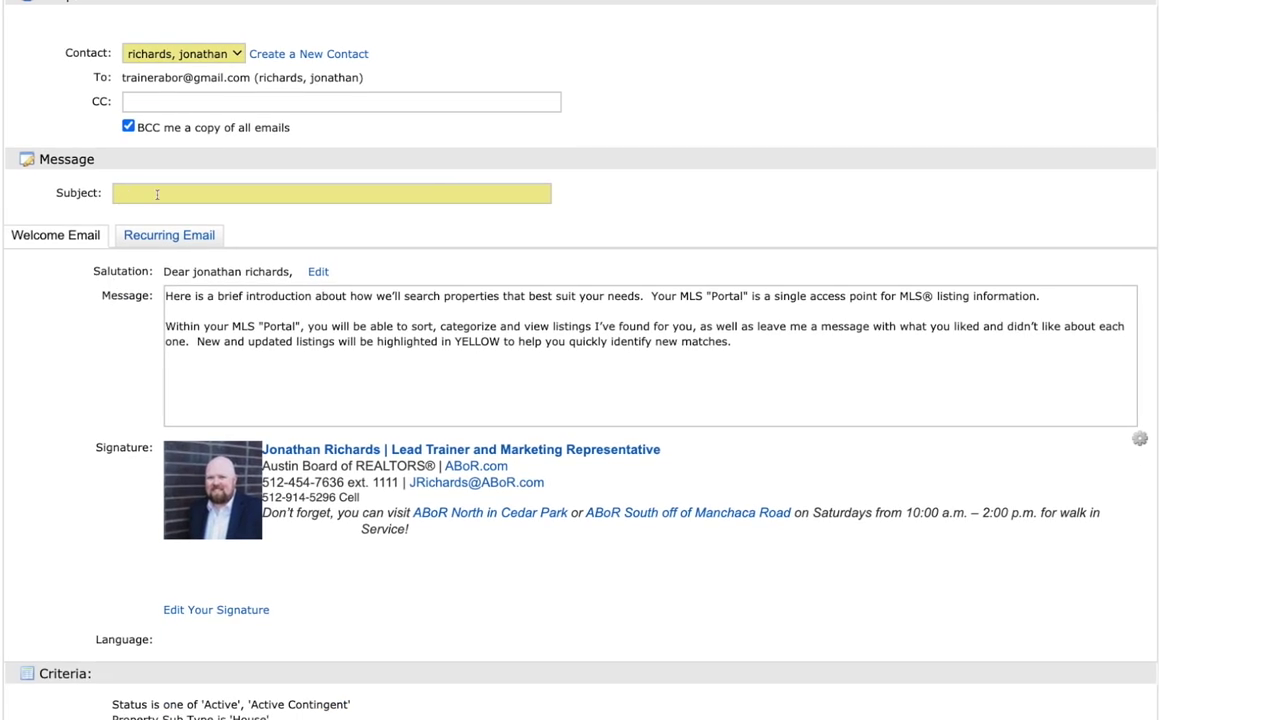
{"action": "left_click", "coordinate": [157, 194]}
{"action": "left_click", "coordinate": [150, 219]}
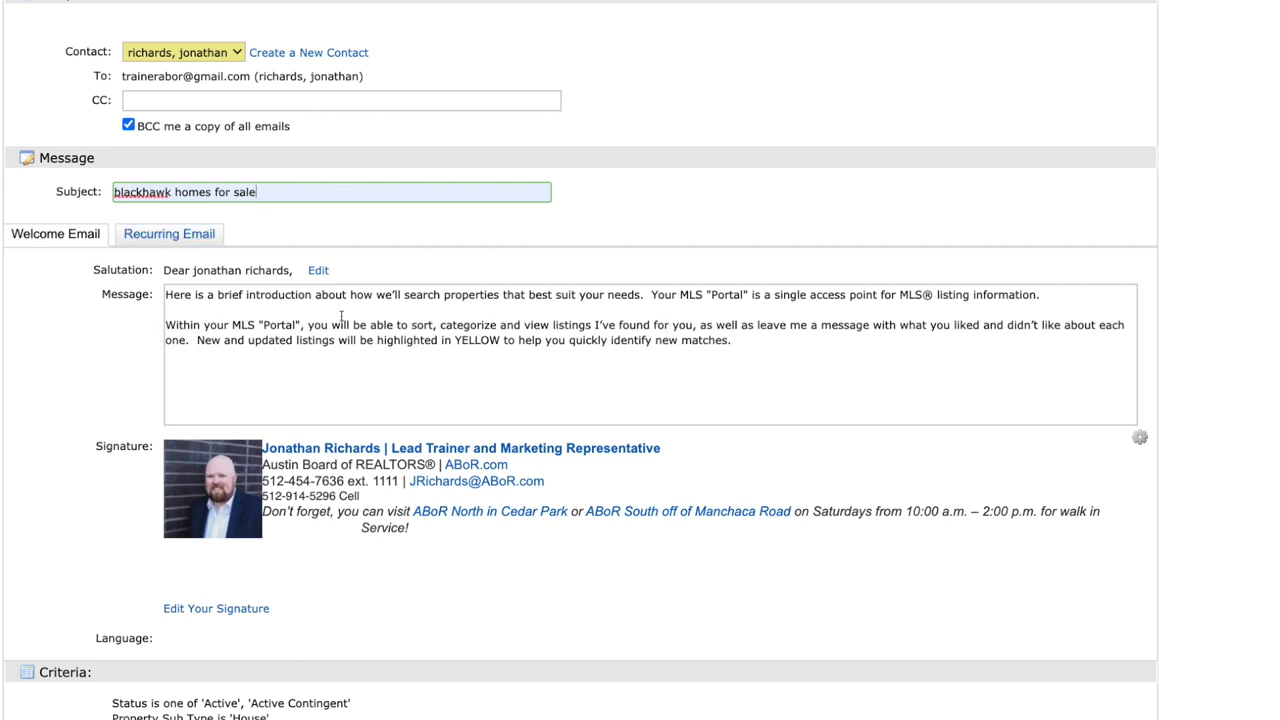
Check the recurring email message, and insert three blank lines at the start of the welcome email message
{"action": "left_click", "coordinate": [174, 240]}
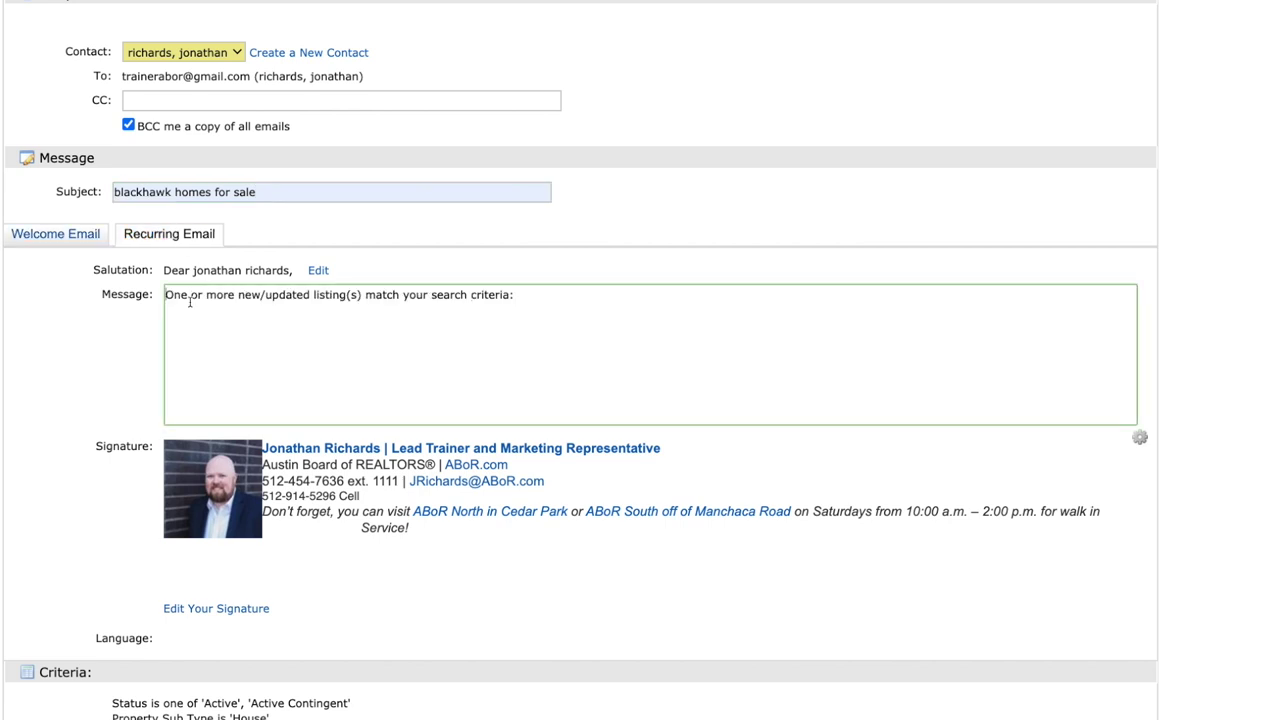
{"action": "left_click", "coordinate": [70, 236]}
{"action": "key", "text": "Return"}
{"action": "key", "text": "Return"}
{"action": "key", "text": "Return"}
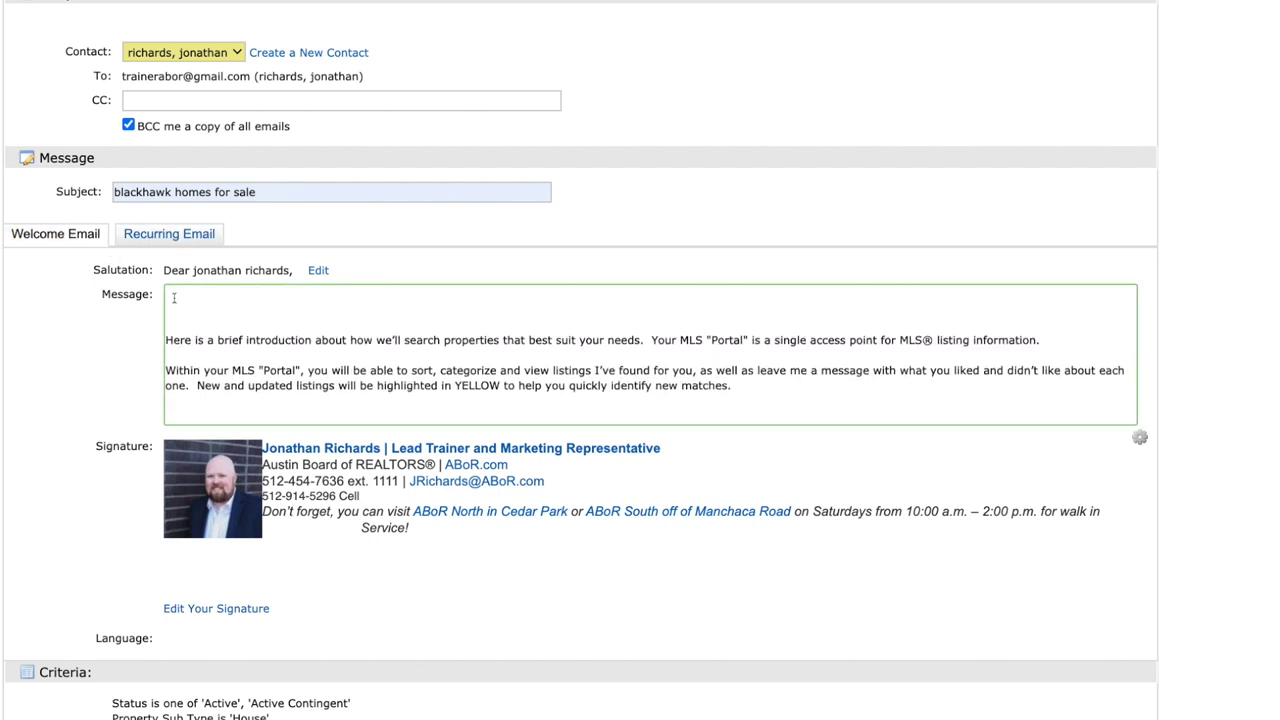
Review the recurring email message, the signature, the search criteria, and the auto email's settings and schedule options
{"action": "left_click", "coordinate": [169, 236]}
{"action": "scroll", "coordinate": [137, 386], "scroll_direction": "down", "scroll_amount": 2}
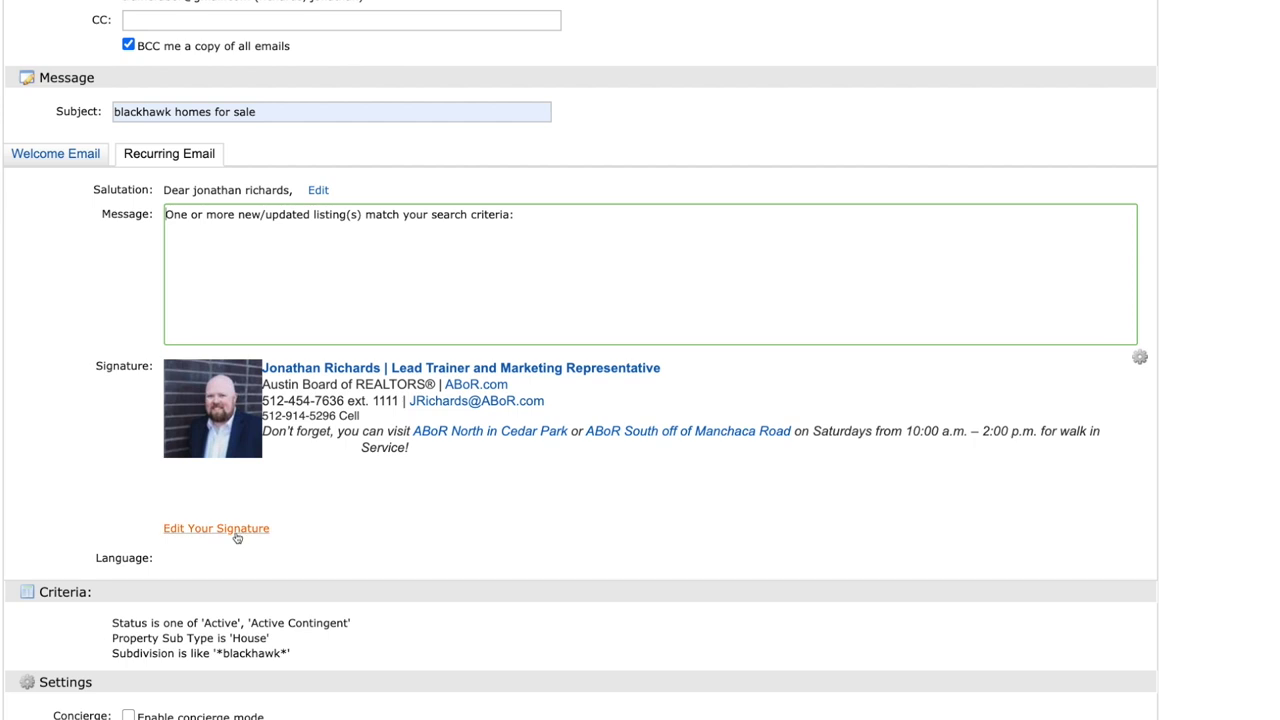
{"action": "scroll", "coordinate": [139, 460], "scroll_direction": "down", "scroll_amount": 4}
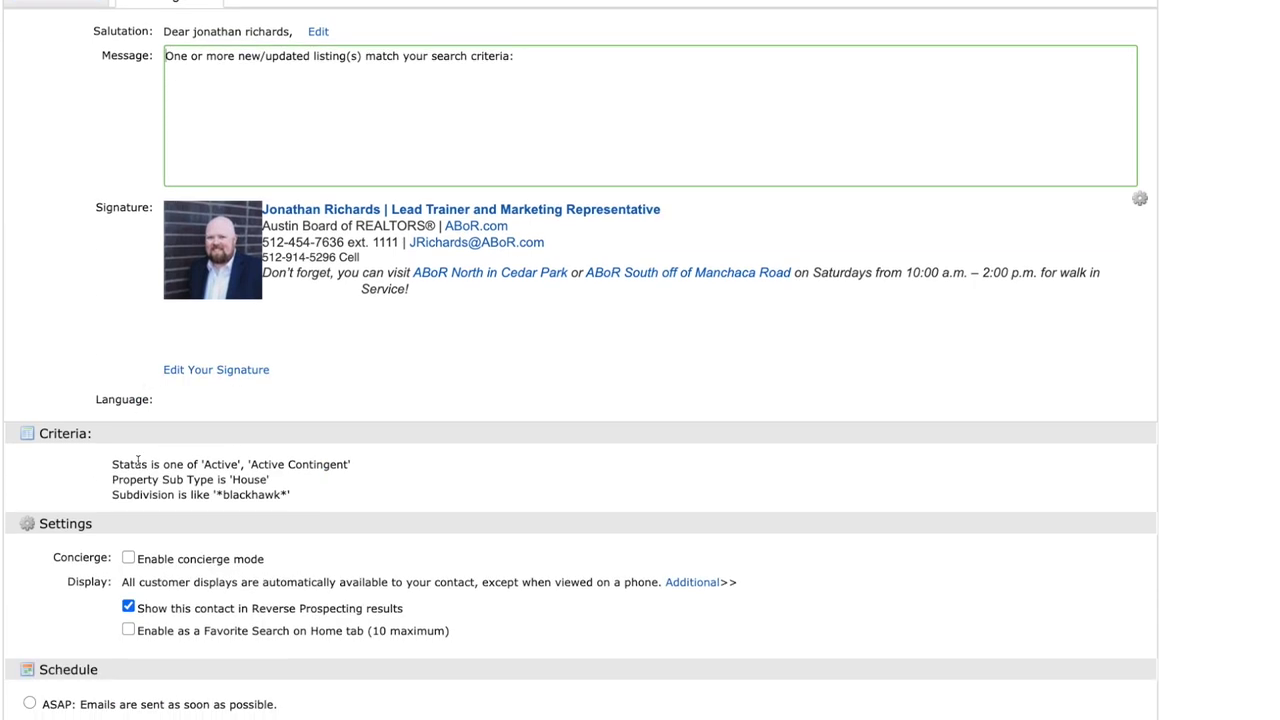
{"action": "scroll", "coordinate": [139, 460], "scroll_direction": "down", "scroll_amount": 2}
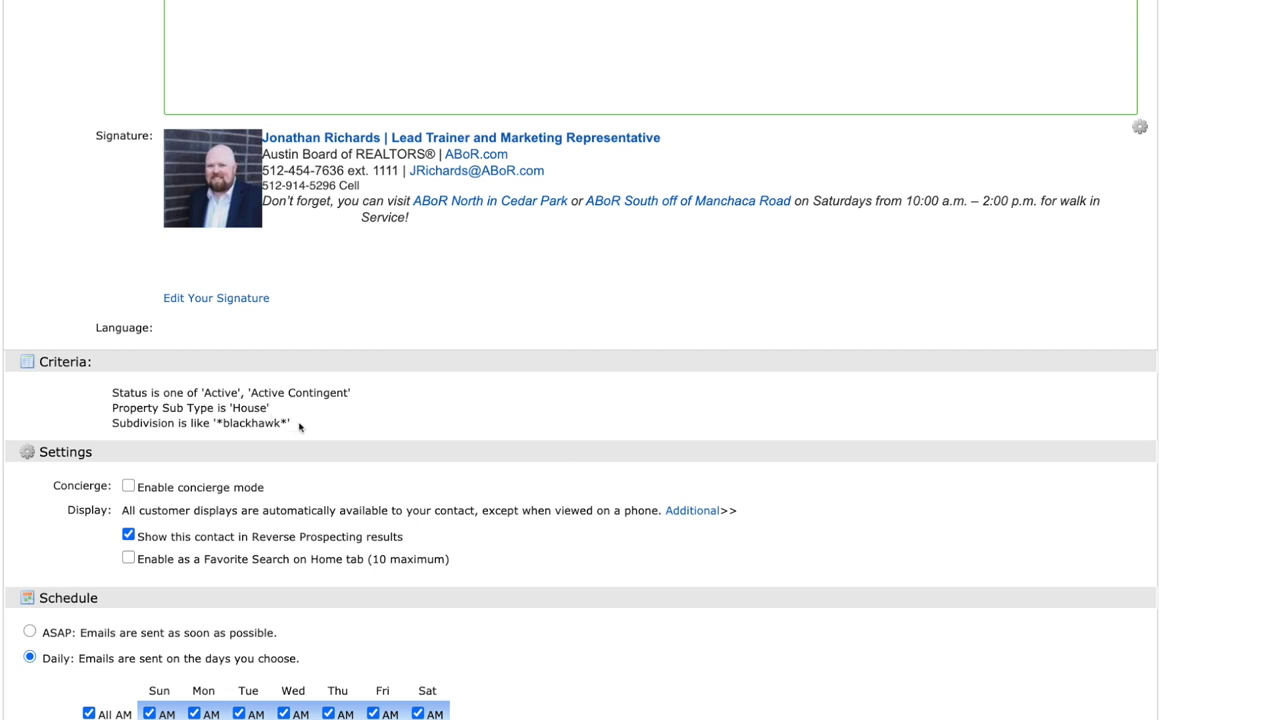
{"action": "scroll", "coordinate": [299, 427], "scroll_direction": "down", "scroll_amount": 4}
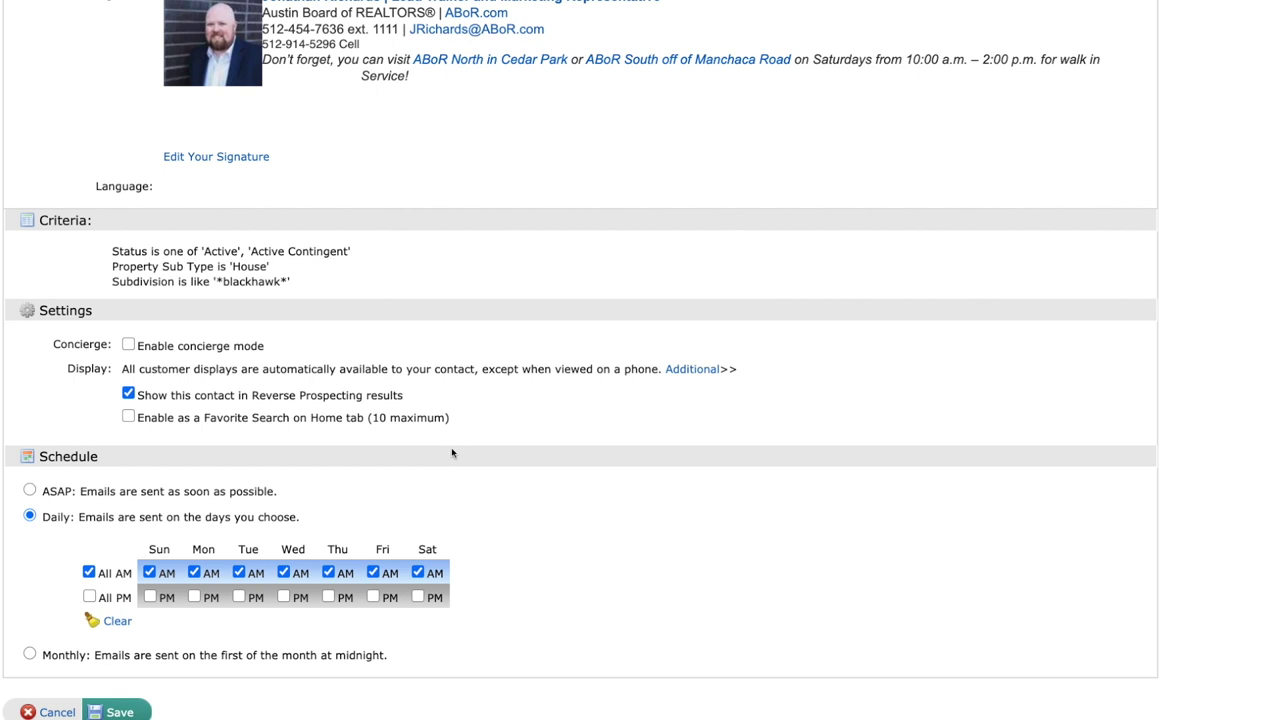
Try a daily schedule with AM and PM emails on every day except Sunday and Thursday
{"action": "left_click", "coordinate": [29, 491]}
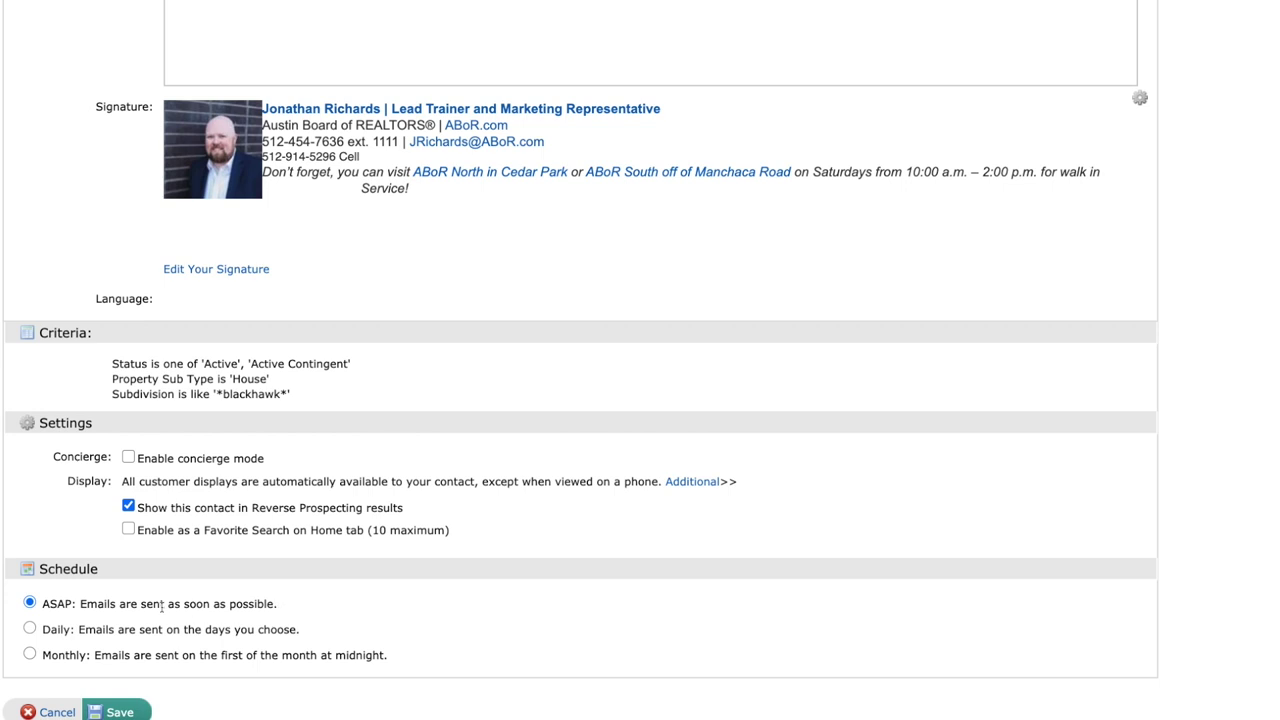
{"action": "left_click", "coordinate": [29, 628]}
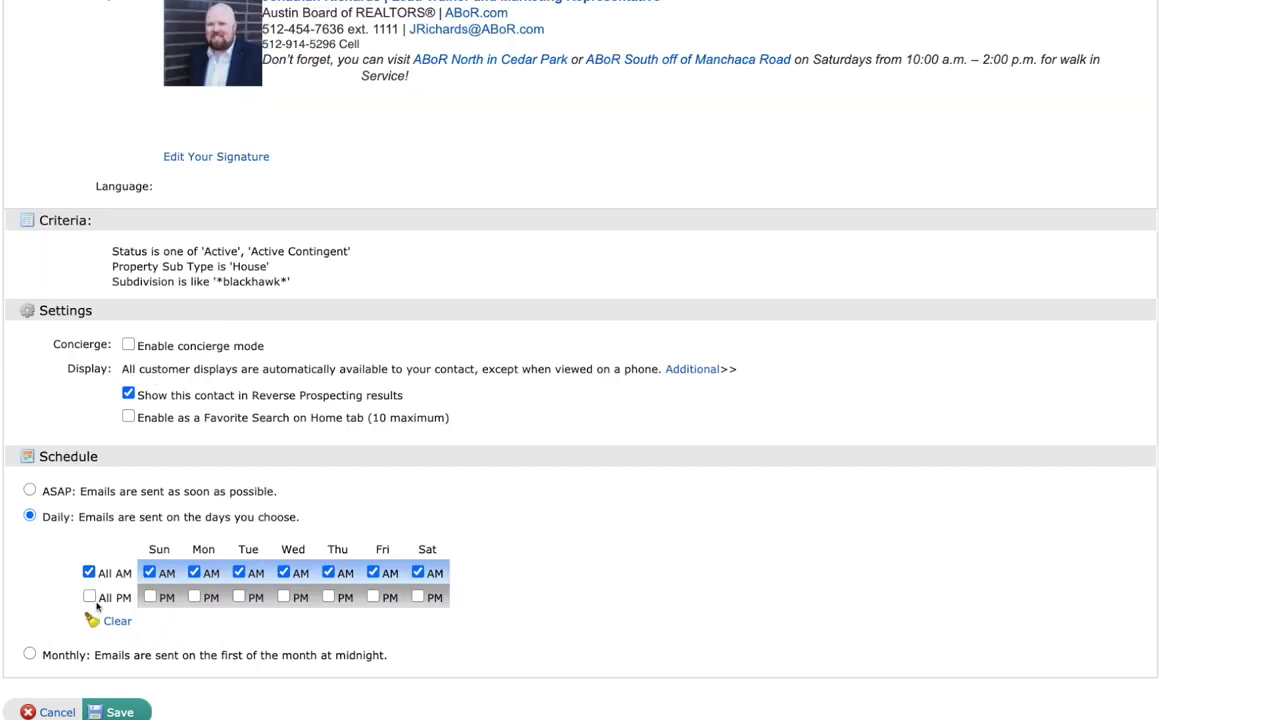
{"action": "left_click", "coordinate": [89, 597]}
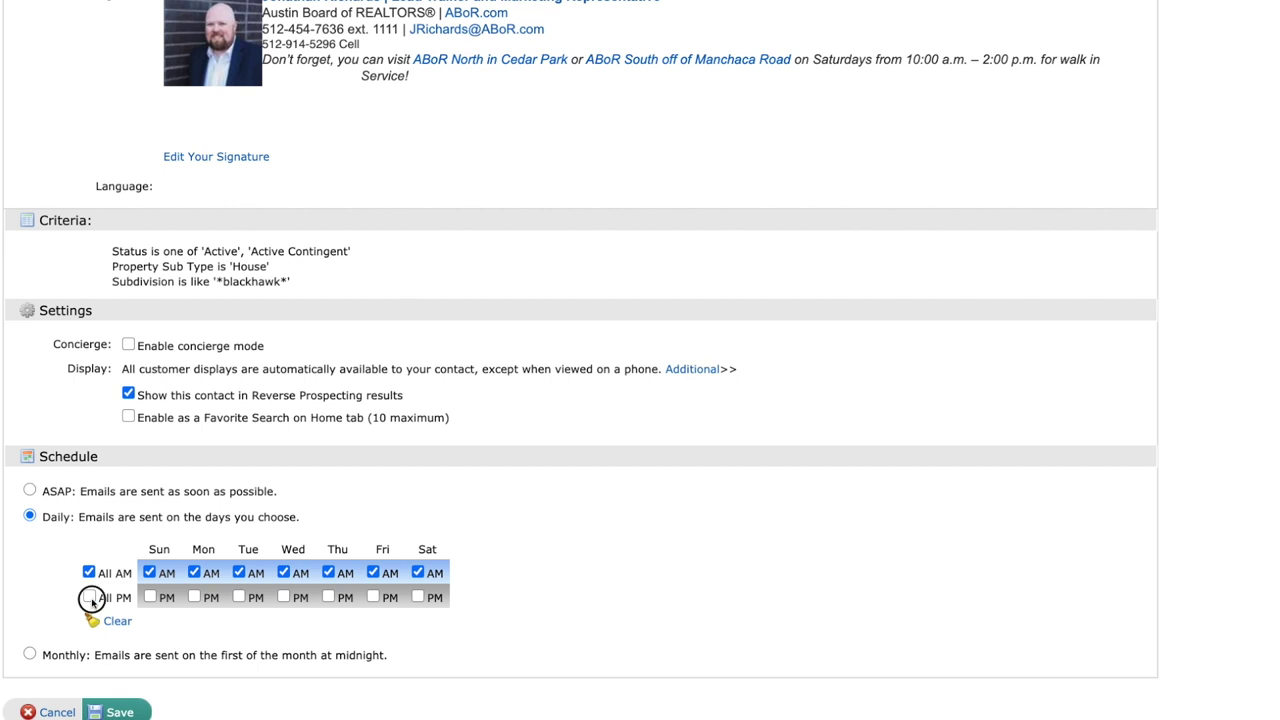
{"action": "left_click", "coordinate": [149, 572]}
{"action": "left_click", "coordinate": [150, 597]}
{"action": "left_click", "coordinate": [329, 572]}
{"action": "left_click", "coordinate": [329, 597]}
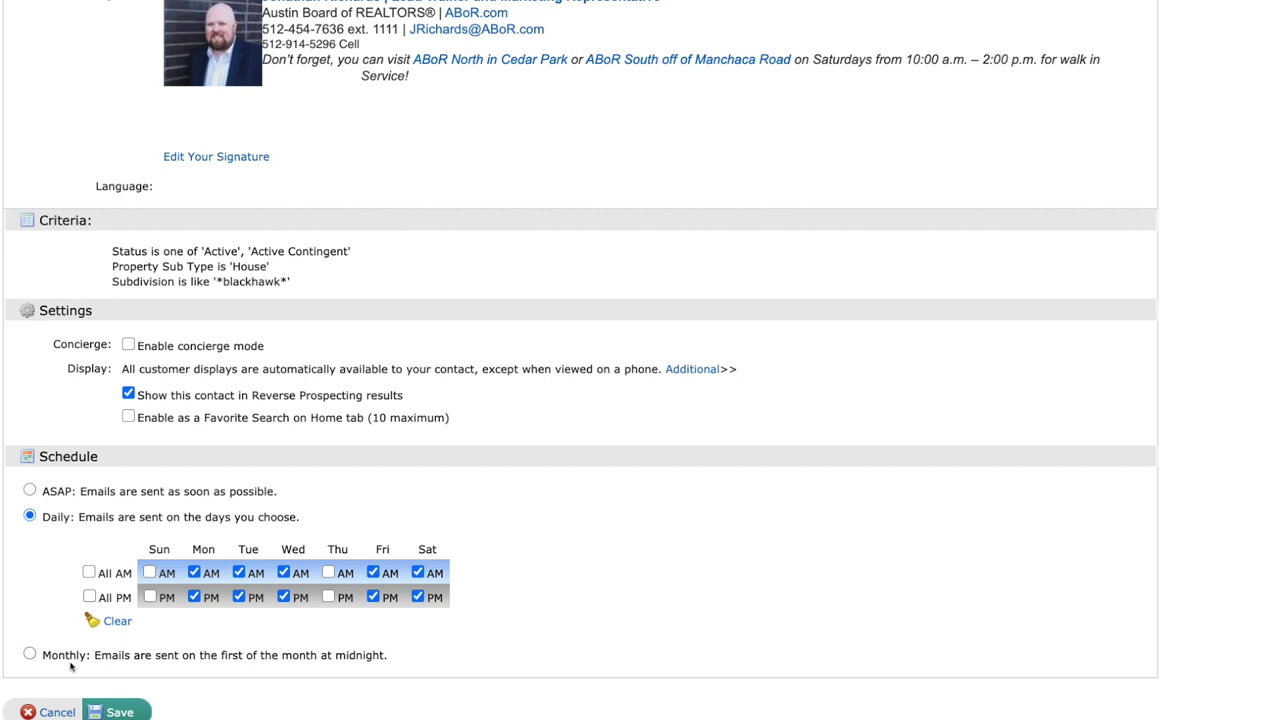
Set the schedule to ASAP, so emails are sent as soon as possible, and save the auto email
{"action": "left_click", "coordinate": [29, 491]}
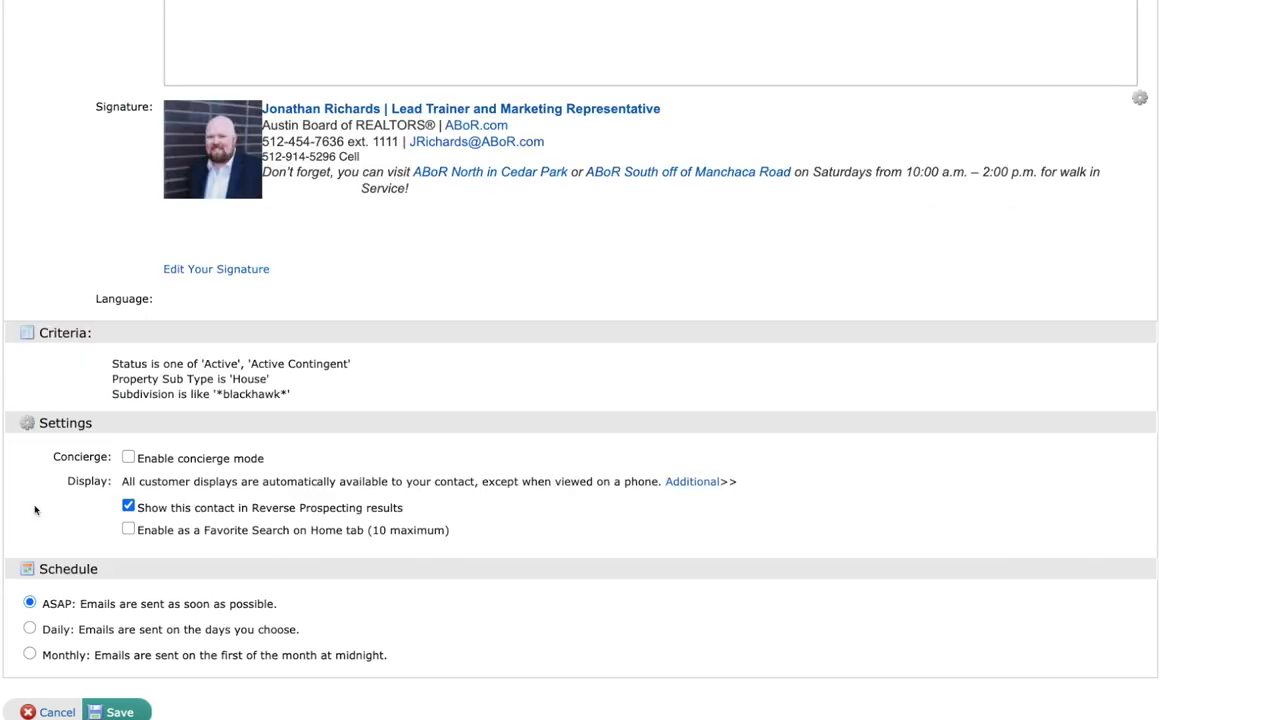
{"action": "left_click", "coordinate": [122, 712]}
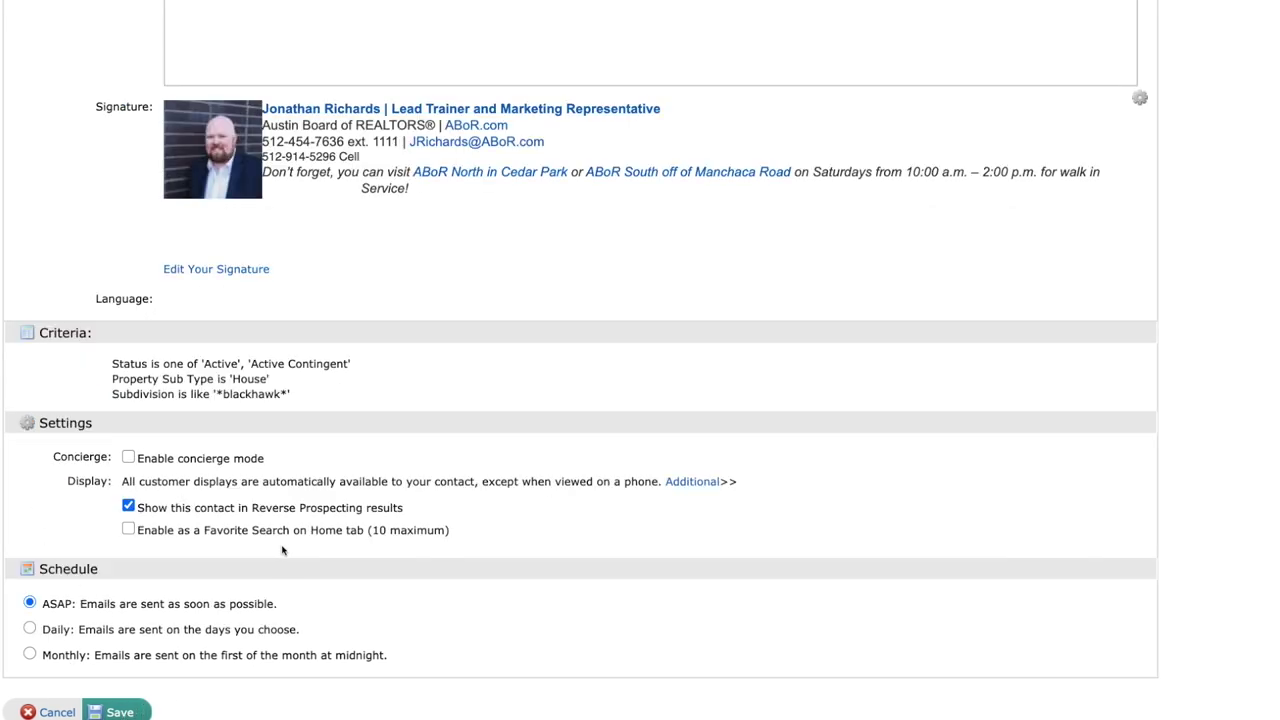